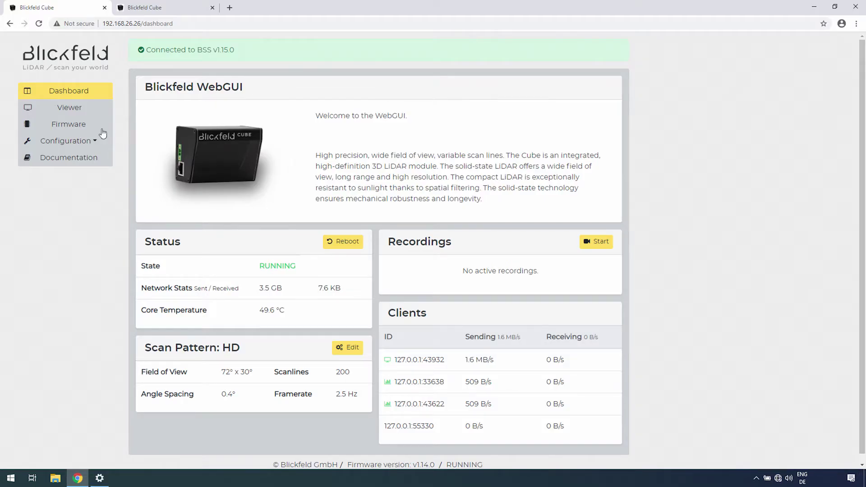
On the Scan Pattern page, switch the Cube's active pattern from HD to SD
{"action": "left_click", "coordinate": [67, 141]}
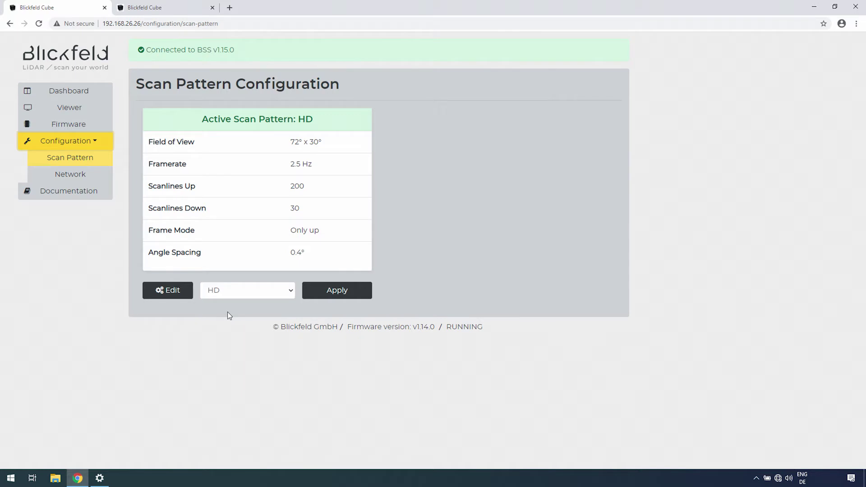
{"action": "left_click", "coordinate": [233, 291]}
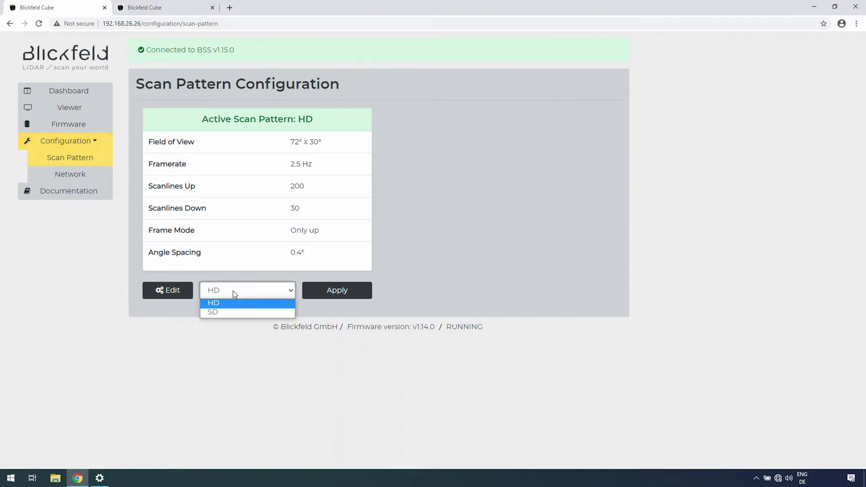
{"action": "left_click", "coordinate": [234, 312]}
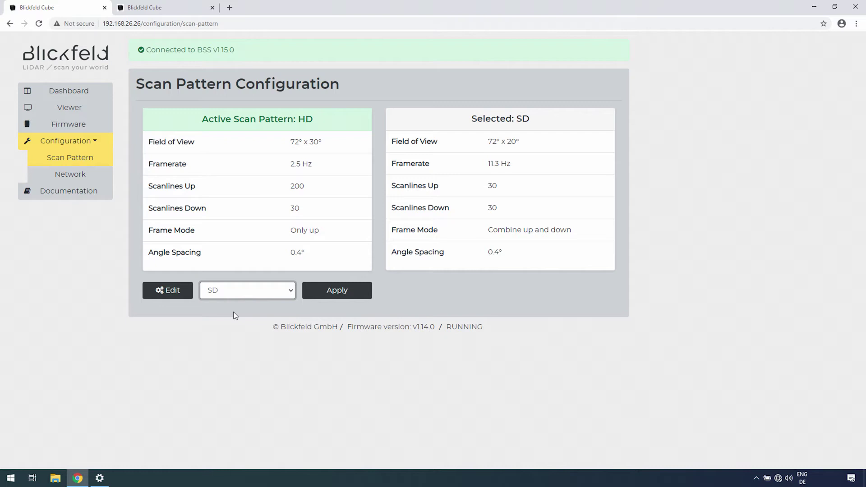
{"action": "left_click", "coordinate": [322, 293]}
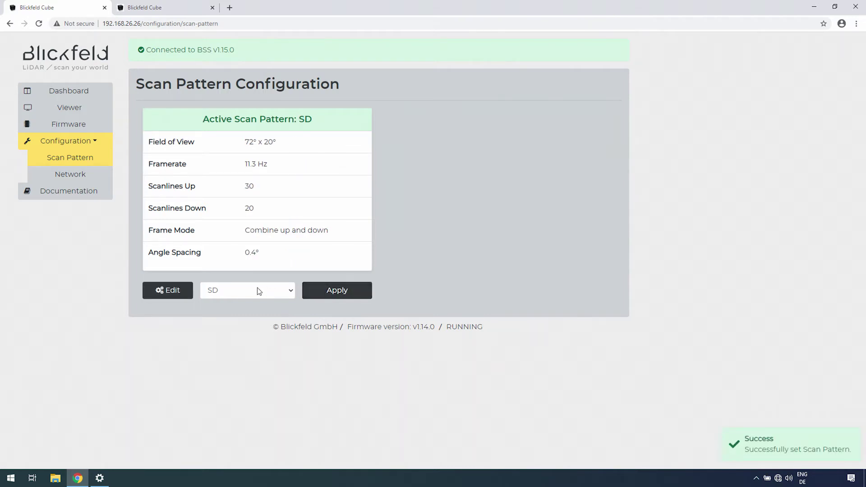
Create a new scan pattern from HD and name it 'HD-multiple-returns'
{"action": "left_click", "coordinate": [172, 291]}
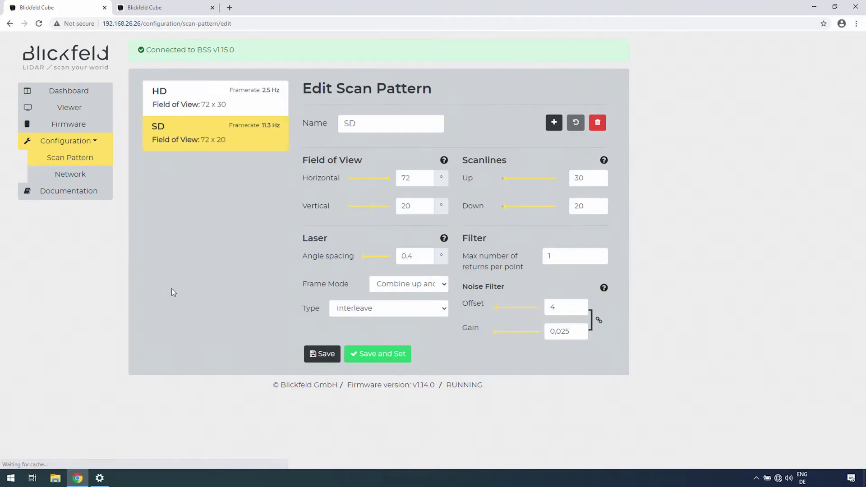
{"action": "left_click", "coordinate": [554, 126]}
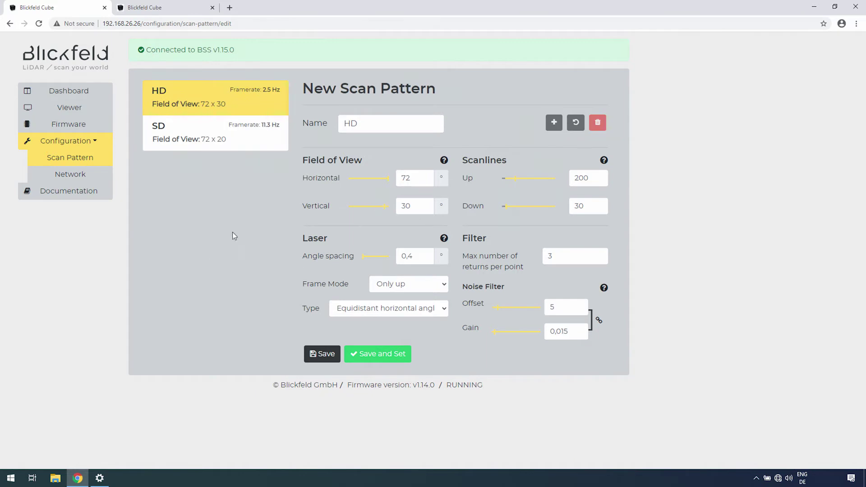
{"action": "left_click", "coordinate": [367, 120]}
{"action": "type", "text": "-multi"}
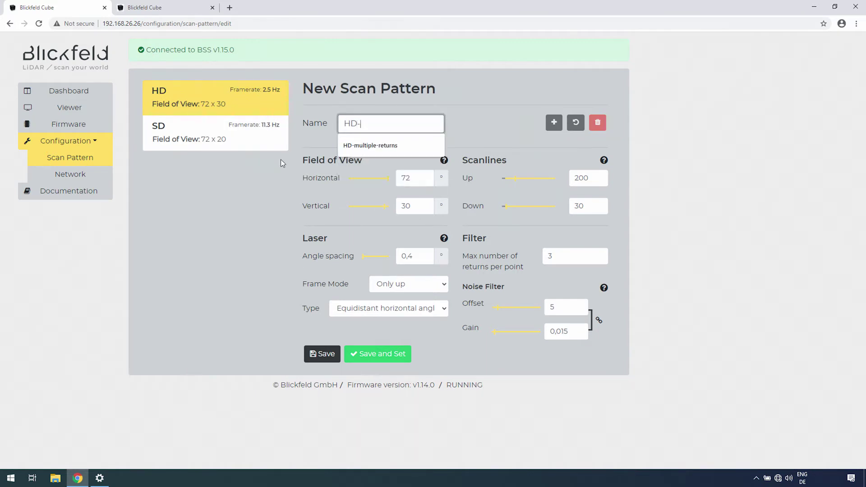
{"action": "type", "text": "ple-returns"}
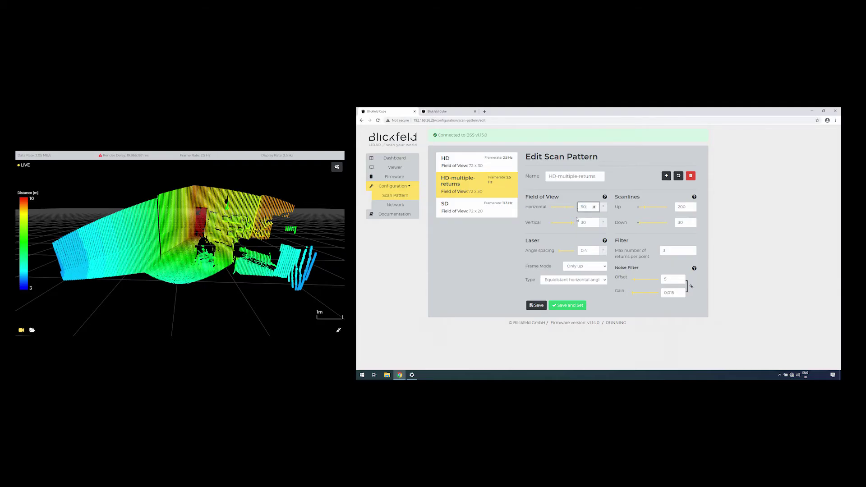
Save and activate HD-multiple-returns, then set its vertical field to 20 and reapply
{"action": "left_click", "coordinate": [569, 306]}
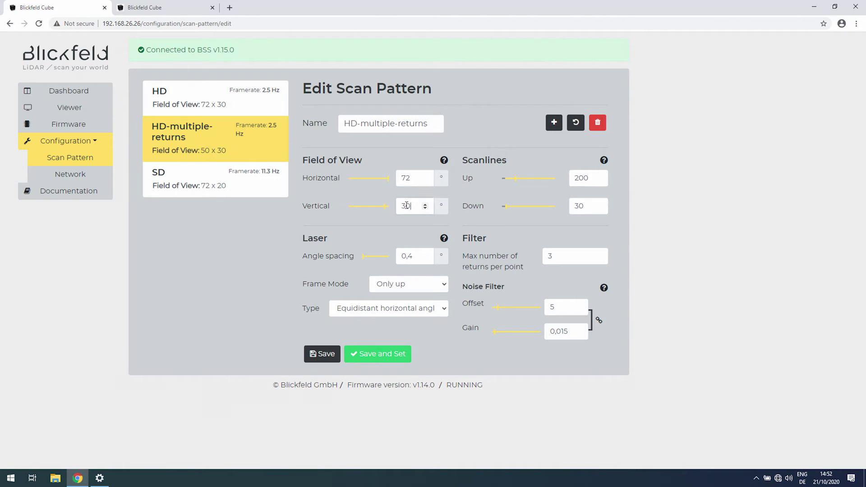
{"action": "double_click", "coordinate": [409, 206]}
{"action": "type", "text": "20"}
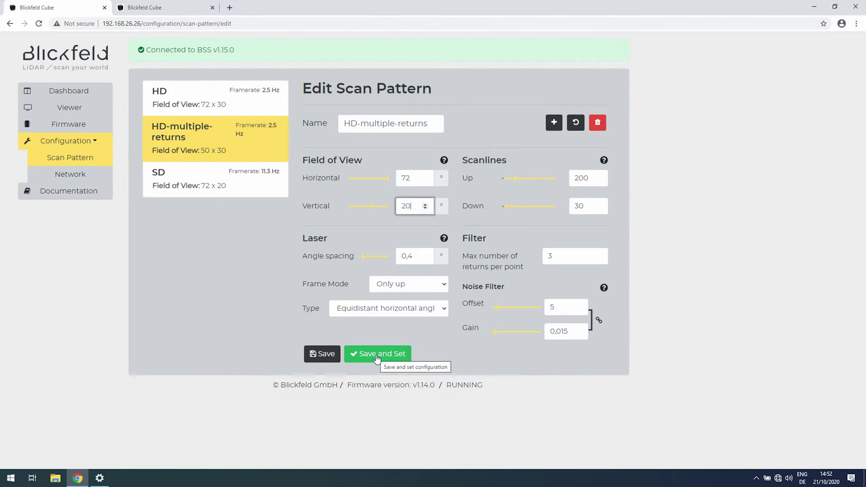
{"action": "left_click", "coordinate": [377, 358]}
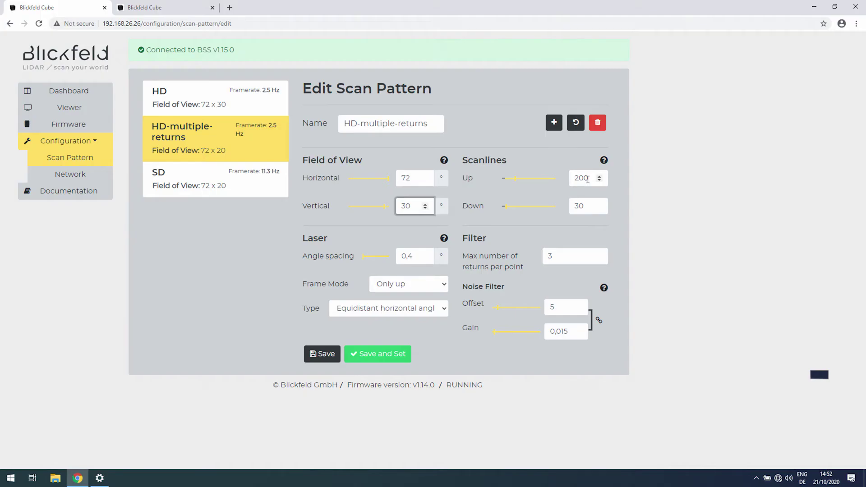
Change Scanlines Up to 30 and save it as the active pattern
{"action": "left_click_drag", "start_coordinate": [685, 207], "coordinate": [669, 208]}
{"action": "type", "text": "30"}
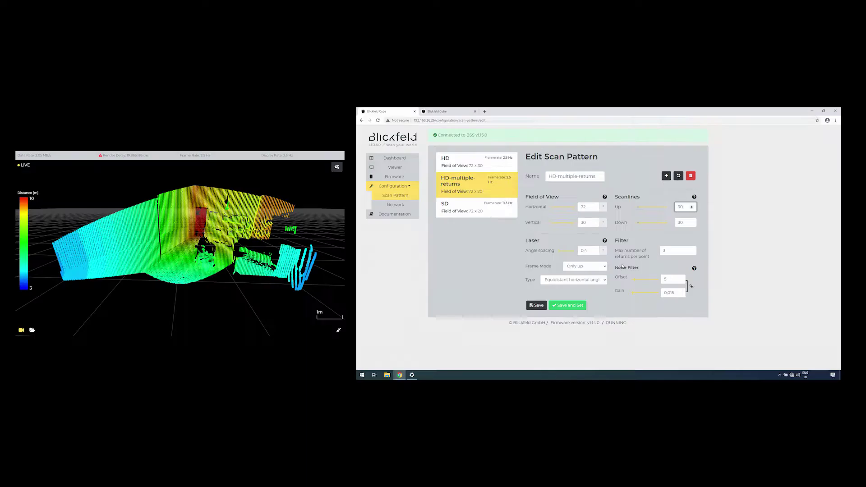
{"action": "left_click", "coordinate": [395, 359]}
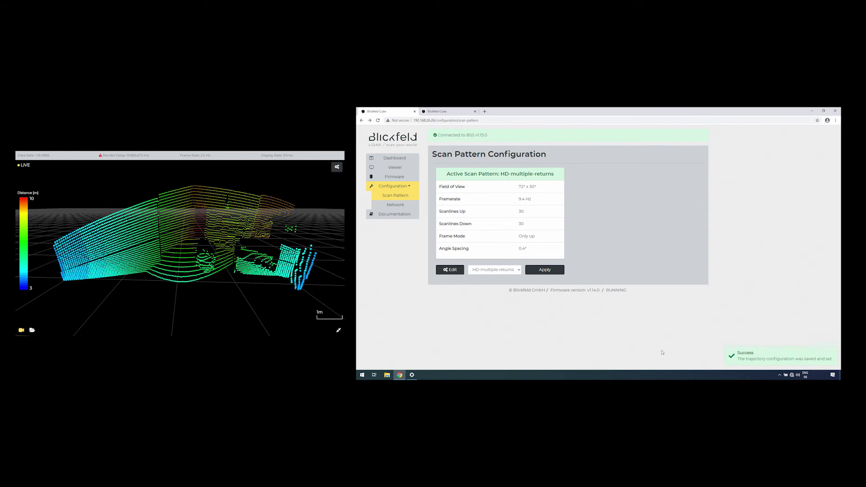
Set the angle spacing to 1° and save it as the active pattern
{"action": "left_click", "coordinate": [450, 270]}
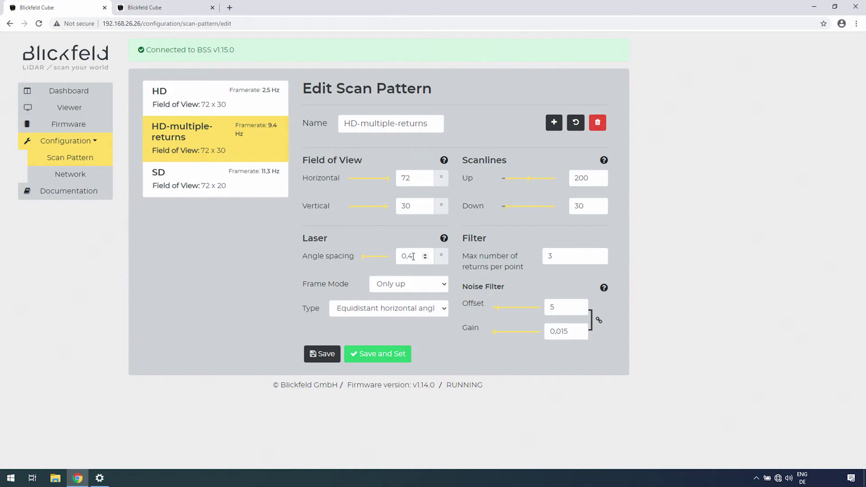
{"action": "double_click", "coordinate": [579, 253]}
{"action": "type", "text": "1"}
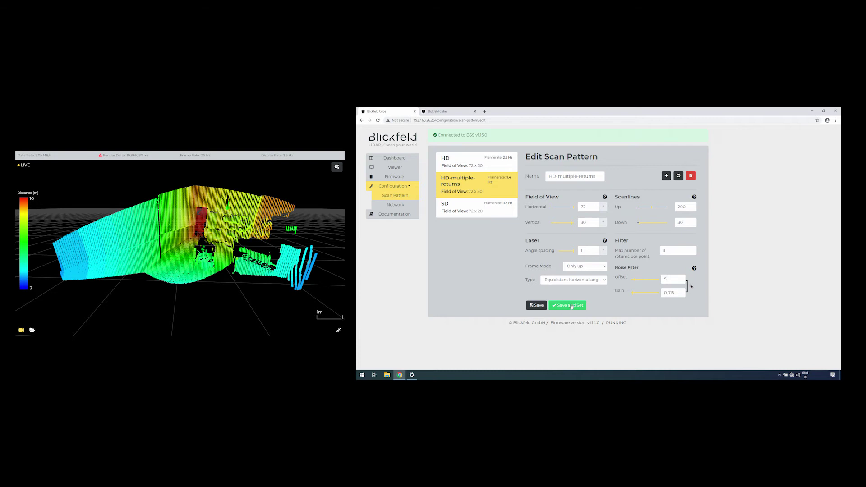
{"action": "left_click", "coordinate": [572, 306]}
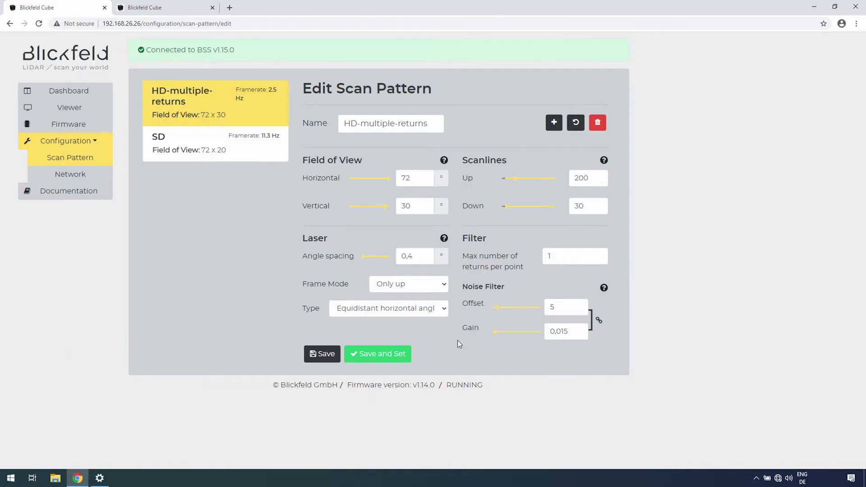
Keep frame mode at Only up and set the scan type to Interleave
{"action": "left_click", "coordinate": [445, 284]}
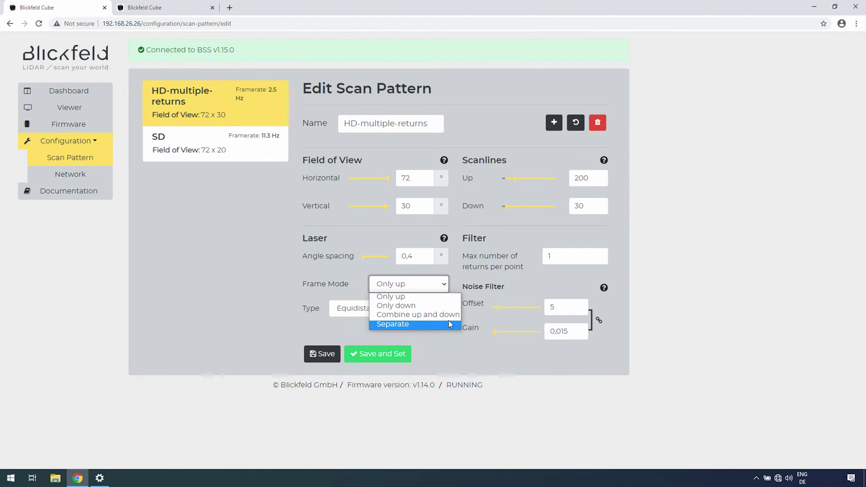
{"action": "left_click", "coordinate": [453, 356]}
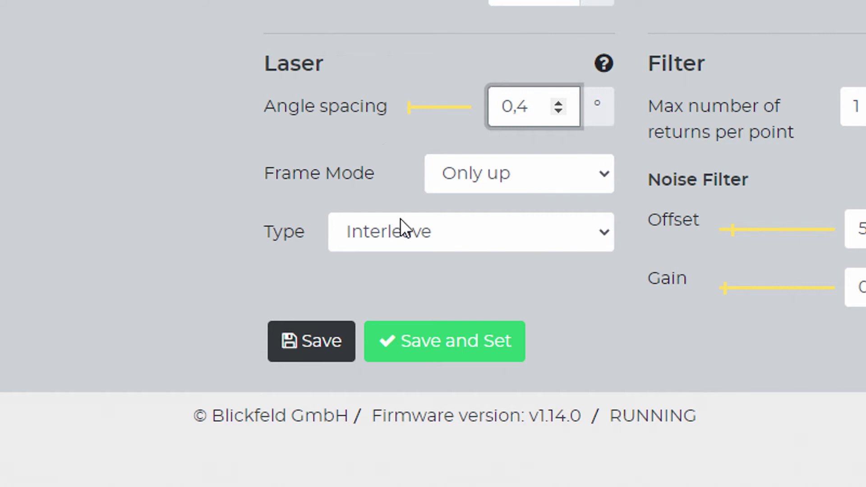
{"action": "left_click", "coordinate": [379, 307]}
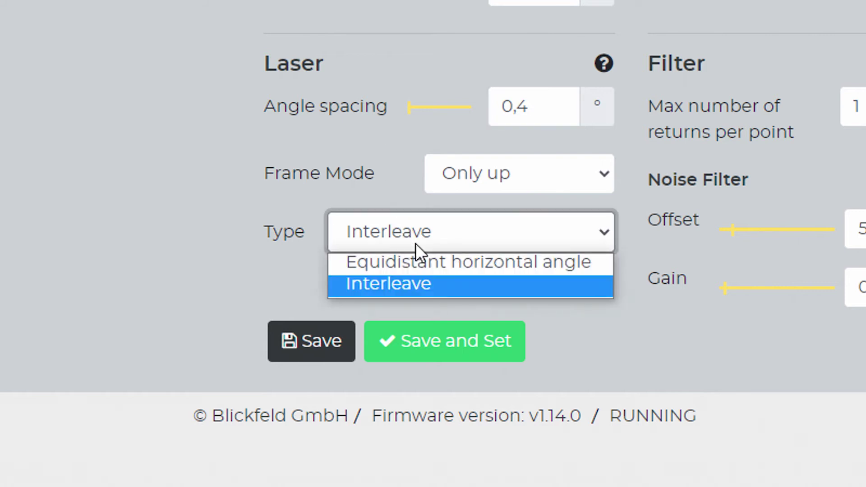
{"action": "left_click", "coordinate": [427, 266]}
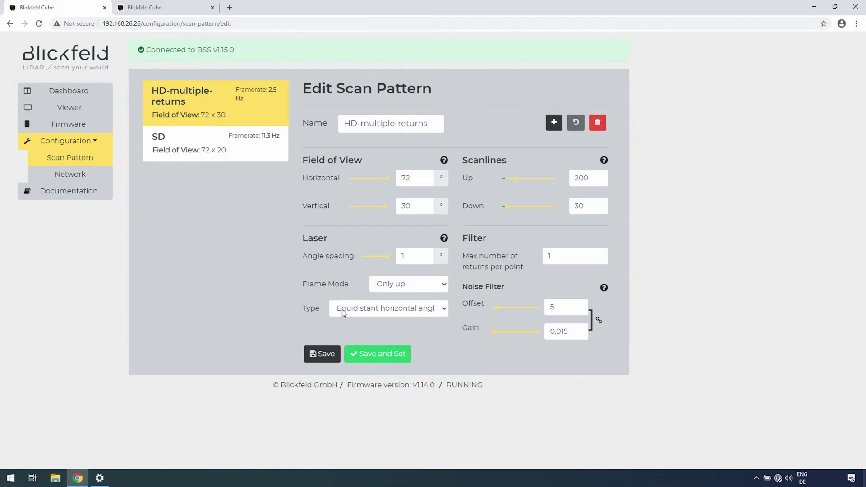
{"action": "left_click", "coordinate": [372, 235]}
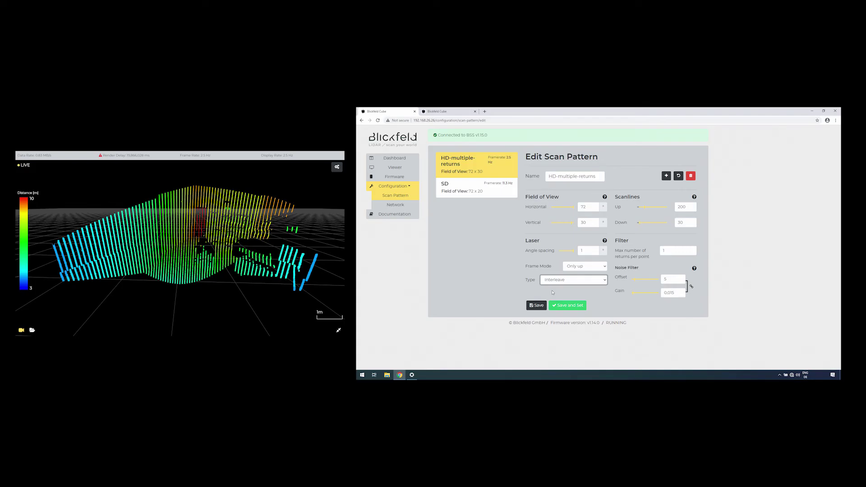
{"action": "left_click", "coordinate": [352, 331]}
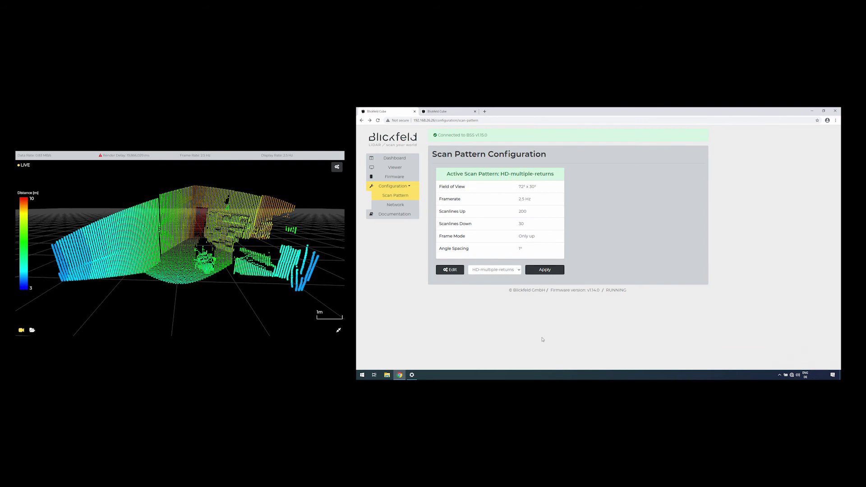
Reopen HD-multiple-returns for editing and enter 0,4 as its angle spacing
{"action": "left_click", "coordinate": [450, 270]}
{"action": "double_click", "coordinate": [584, 250]}
{"action": "type", "text": "0,4"}
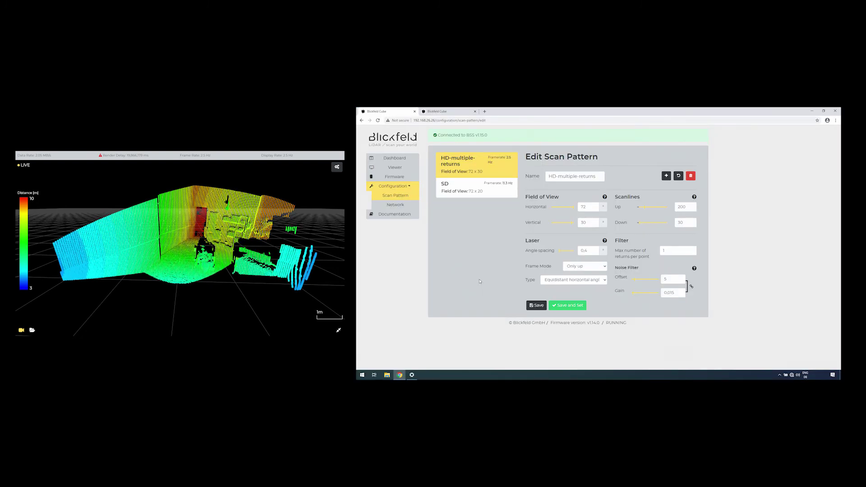
Review max returns and noise filter Offset, then save and activate the 0.4° pattern
{"action": "left_click", "coordinate": [661, 251]}
{"action": "left_click", "coordinate": [568, 305]}
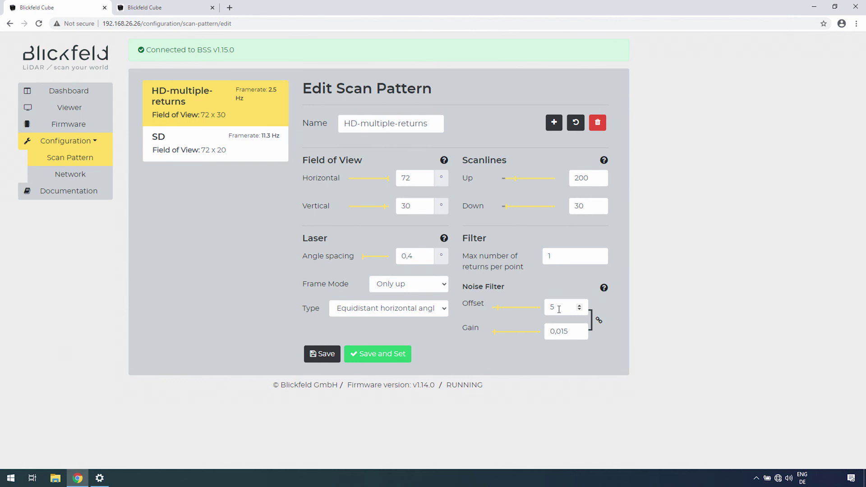
{"action": "left_click", "coordinate": [559, 309]}
{"action": "left_click", "coordinate": [636, 384]}
{"action": "left_click", "coordinate": [397, 355]}
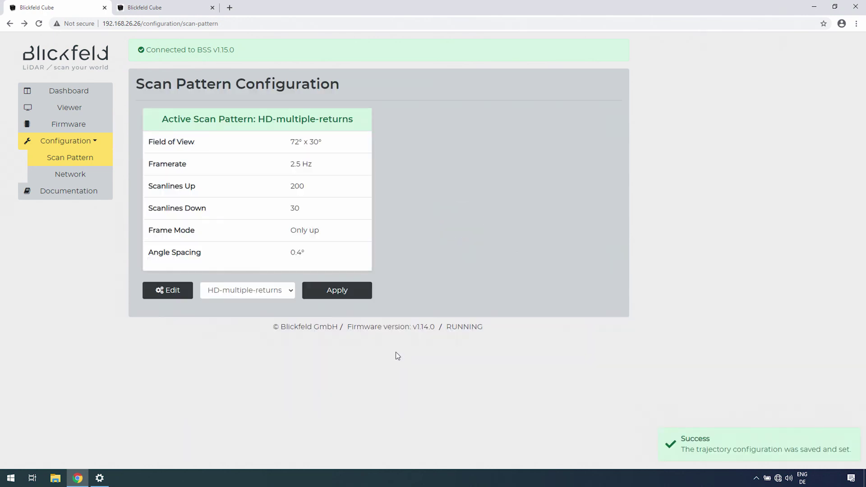